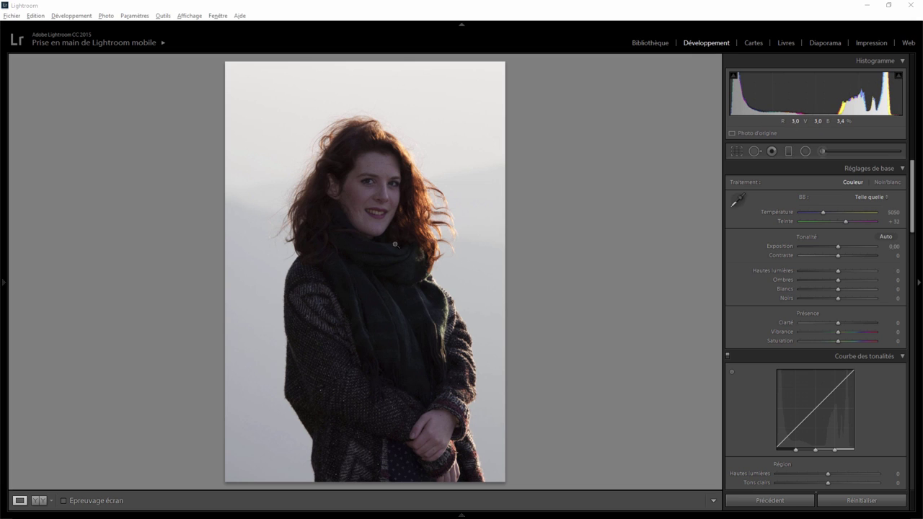
- Zoom in on the face and on the hand and sleeve to inspect details
click(381, 200)
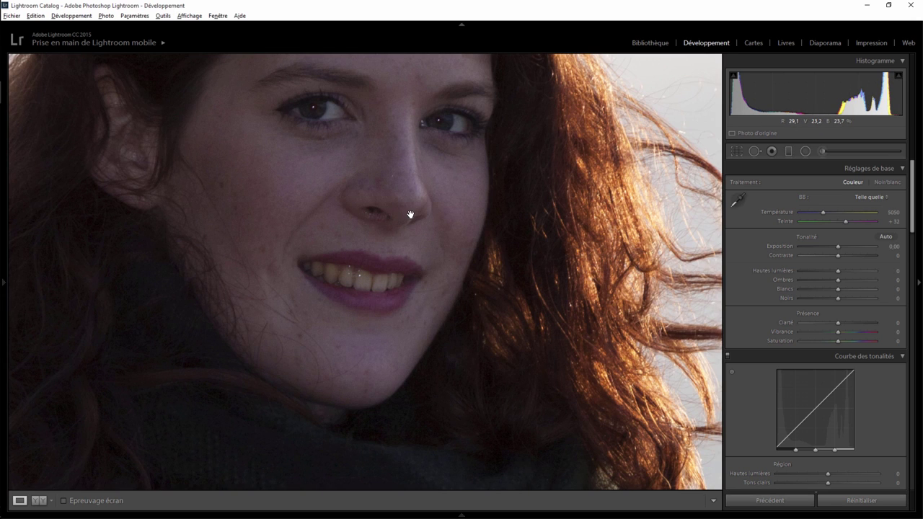
click(411, 216)
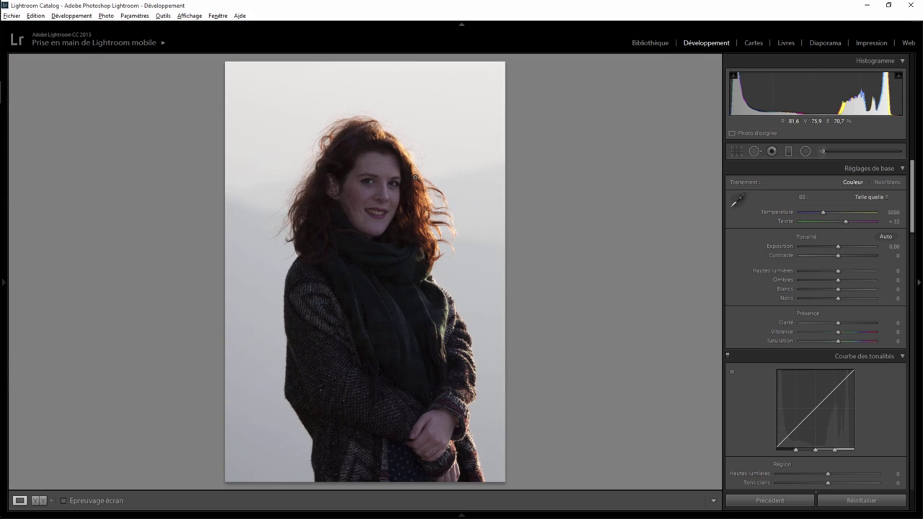
click(437, 438)
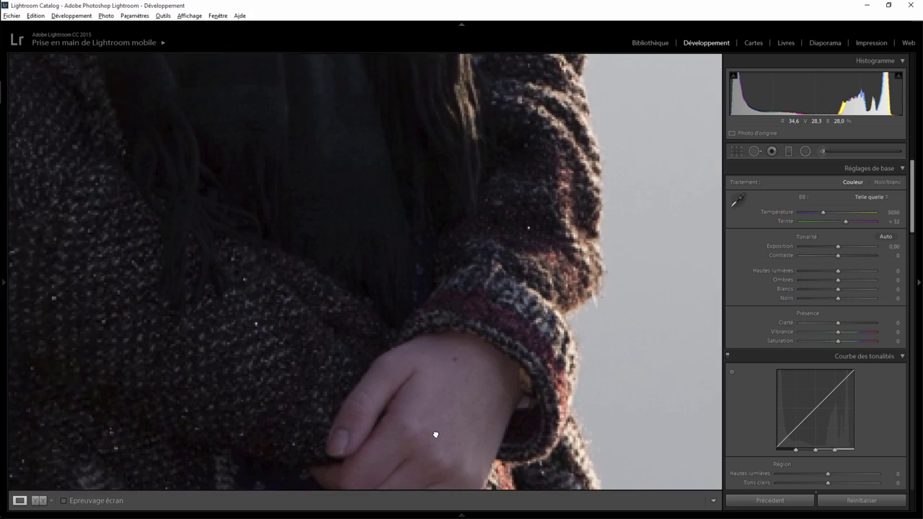
click(438, 424)
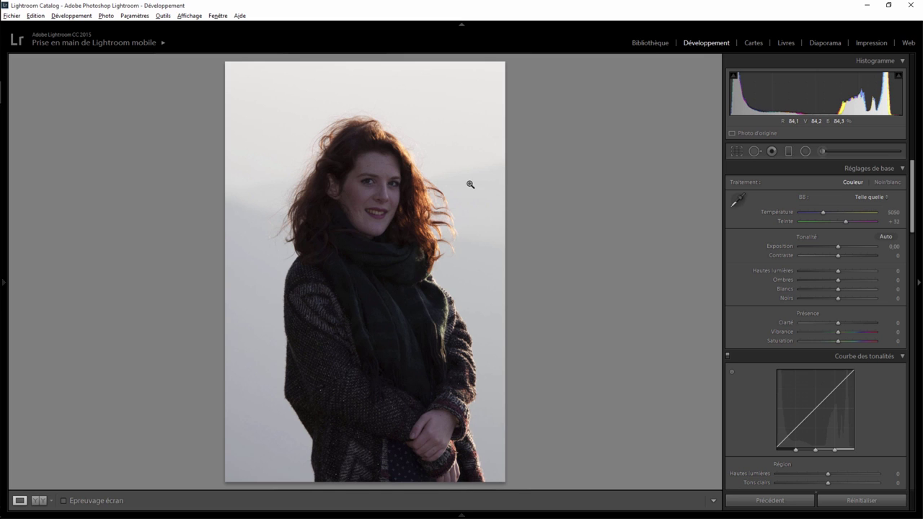
click(381, 194)
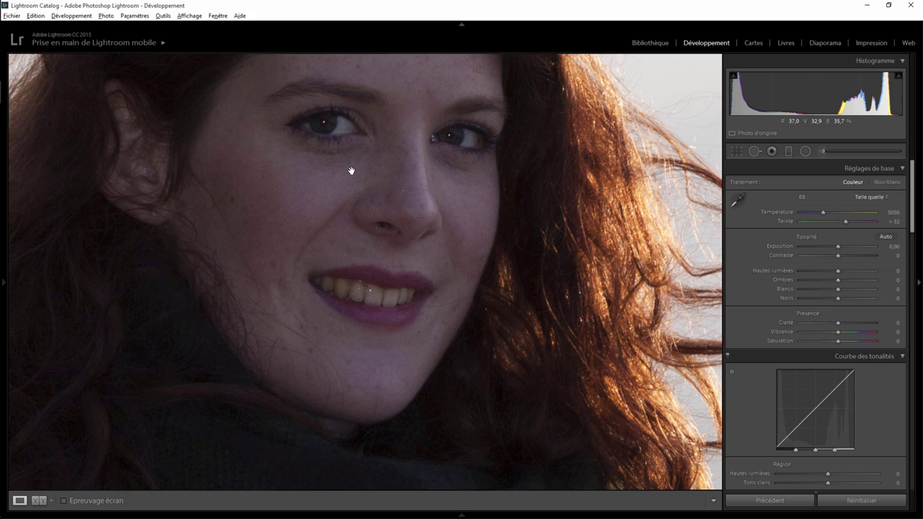
click(352, 171)
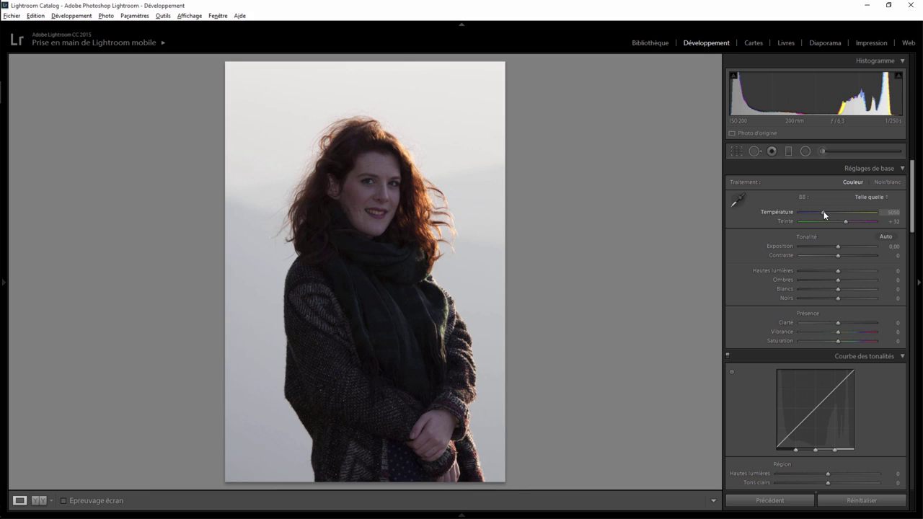
- Set the white balance temperature to 9094, then check the hair, scarf, sleeve and face close up
drag(823, 212, 856, 212)
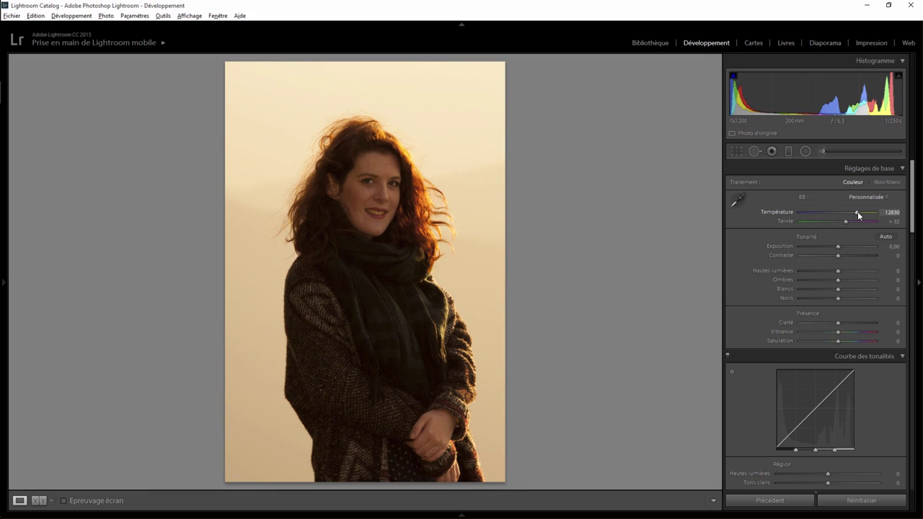
drag(857, 211, 847, 213)
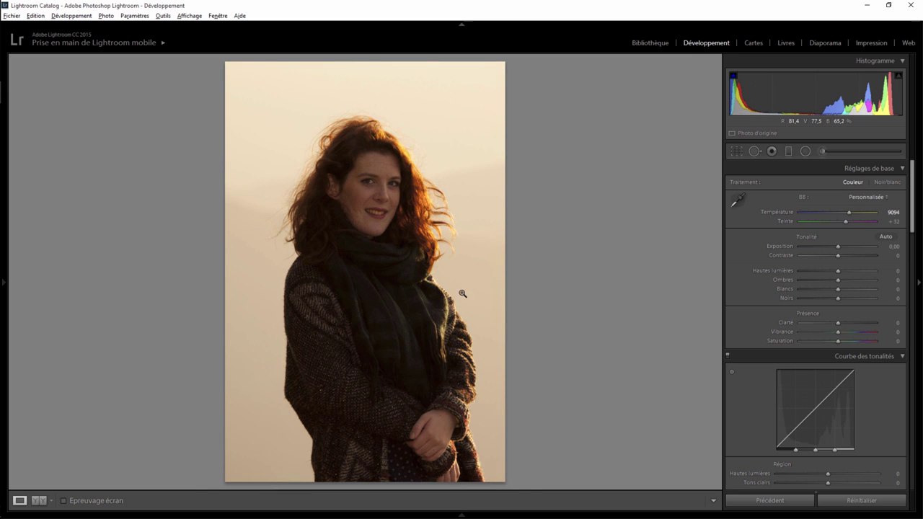
click(420, 201)
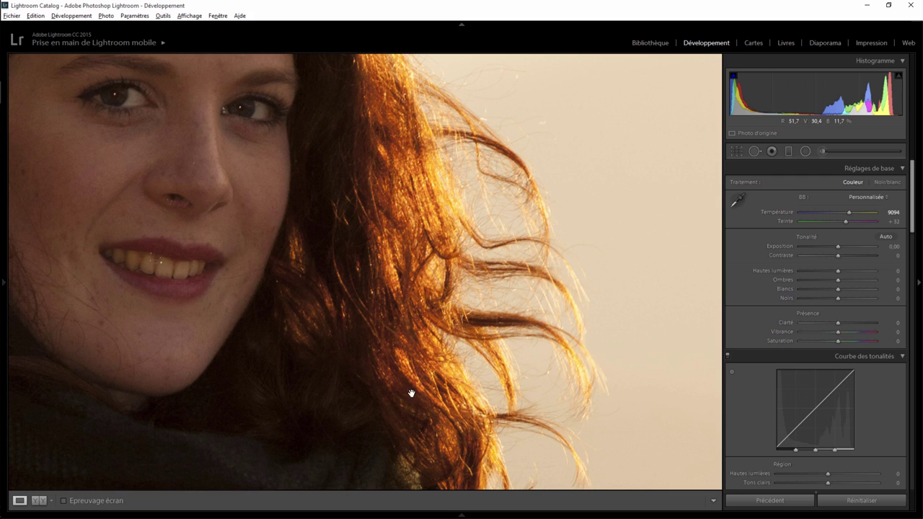
drag(410, 392, 284, 128)
mouse_move(374, 337)
mouse_down()
mouse_move(339, 339)
mouse_move(368, 41)
mouse_up()
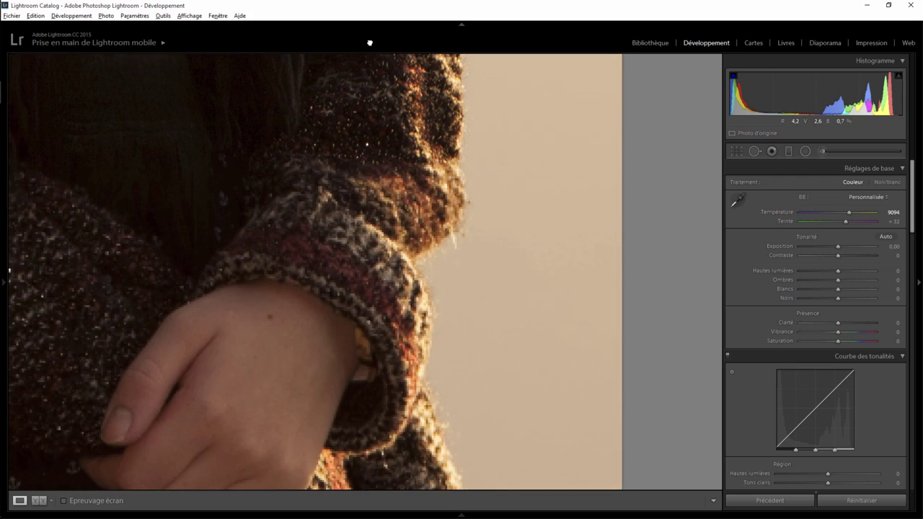
click(336, 298)
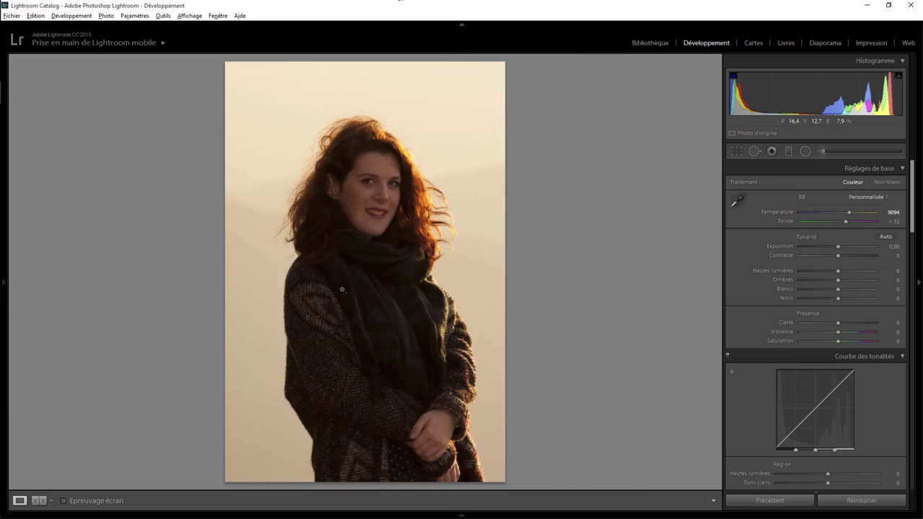
click(375, 195)
click(380, 194)
- Draw a radial filter ellipse covering the woman's whole body, starting from zero exposure
click(806, 152)
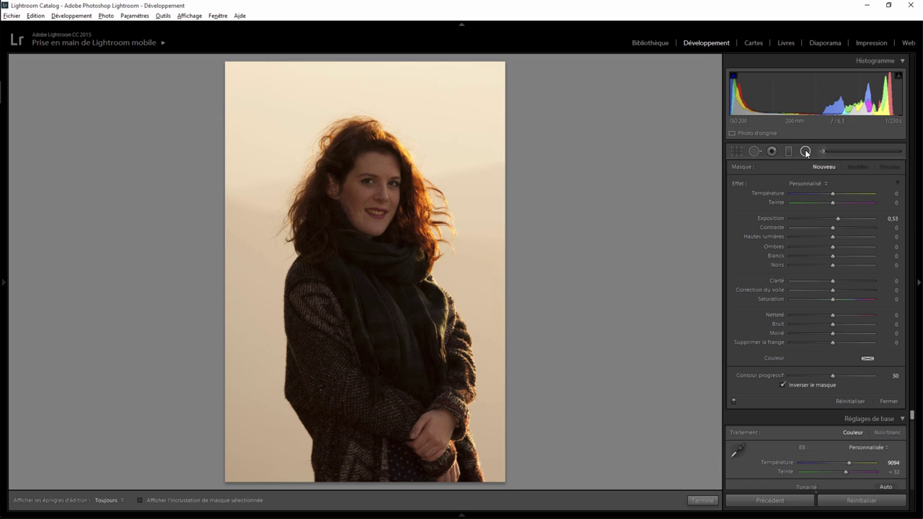
double_click(736, 183)
mouse_move(364, 232)
mouse_down()
mouse_move(424, 363)
mouse_move(439, 423)
mouse_up()
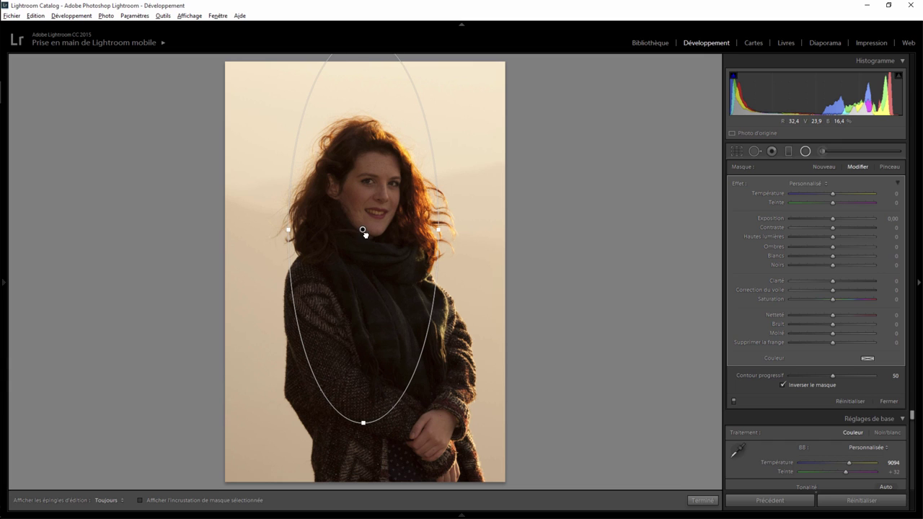
drag(364, 232, 377, 303)
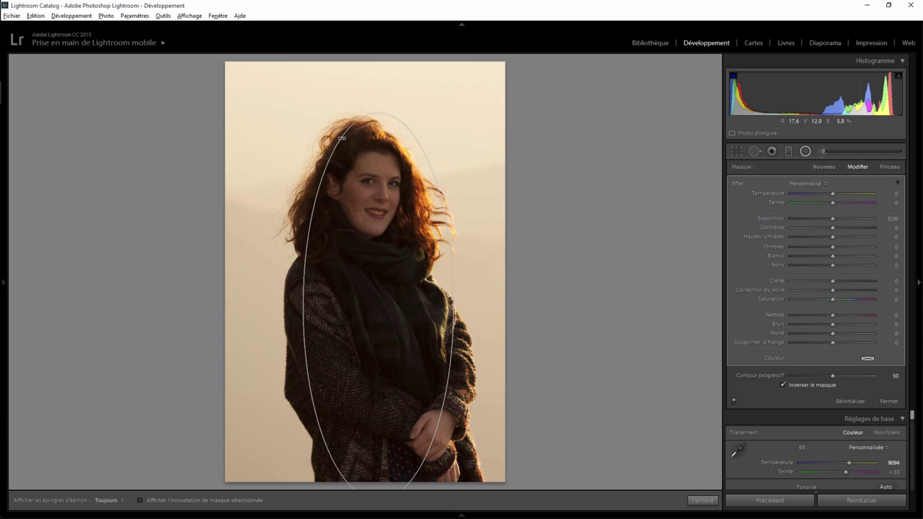
drag(342, 138, 322, 149)
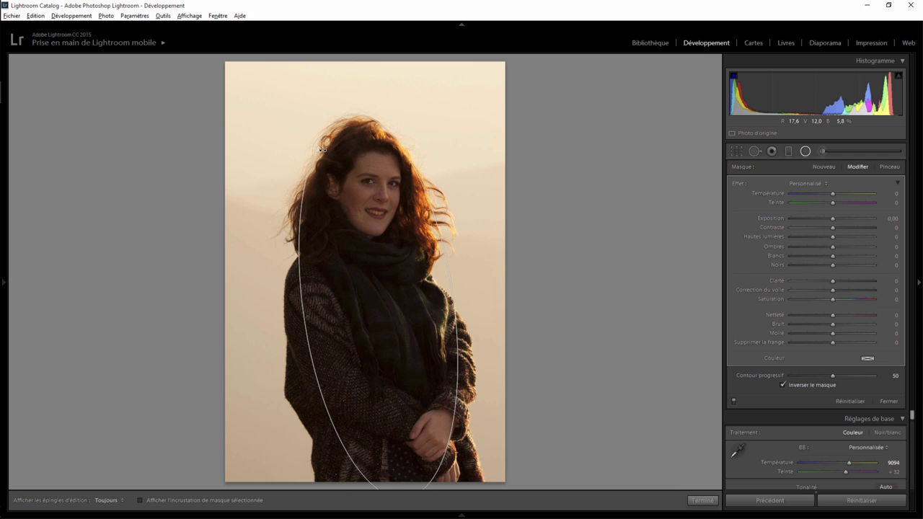
click(382, 314)
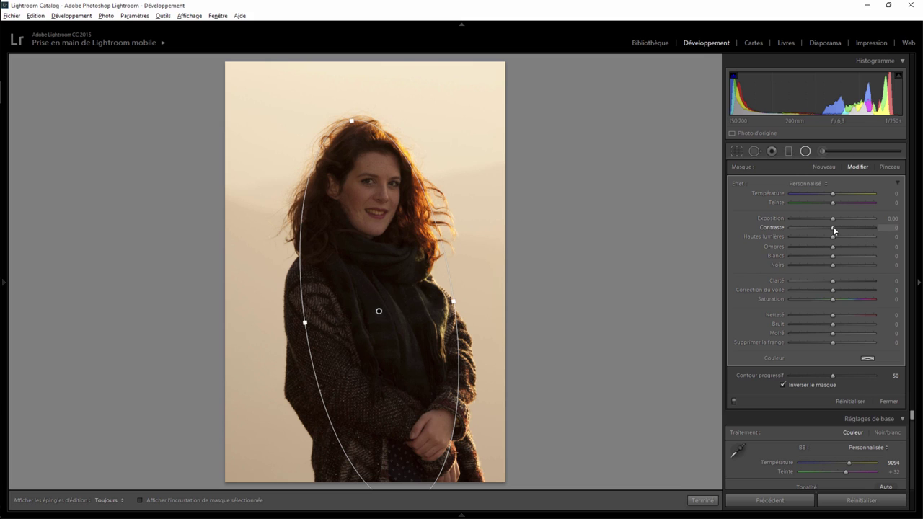
- Give the body filter exposure 0.39, shadows 17 and temperature -50
drag(832, 219, 844, 250)
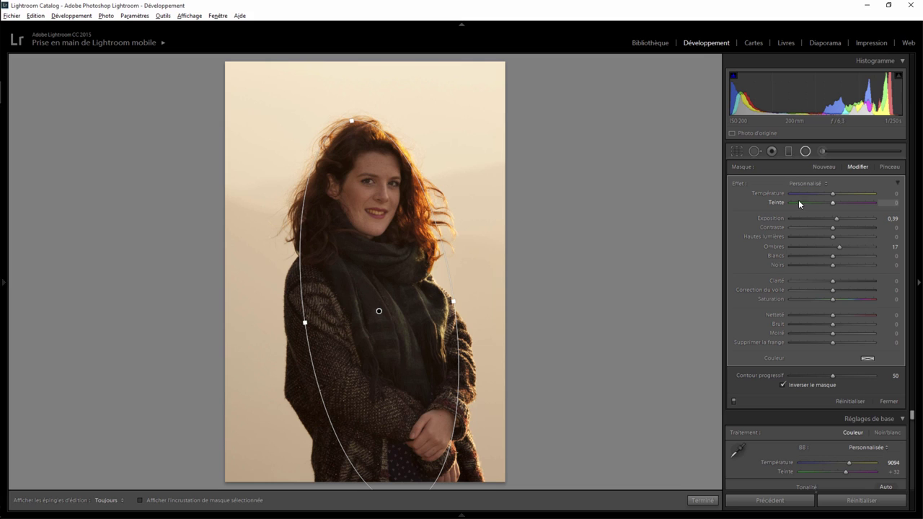
drag(833, 195, 819, 195)
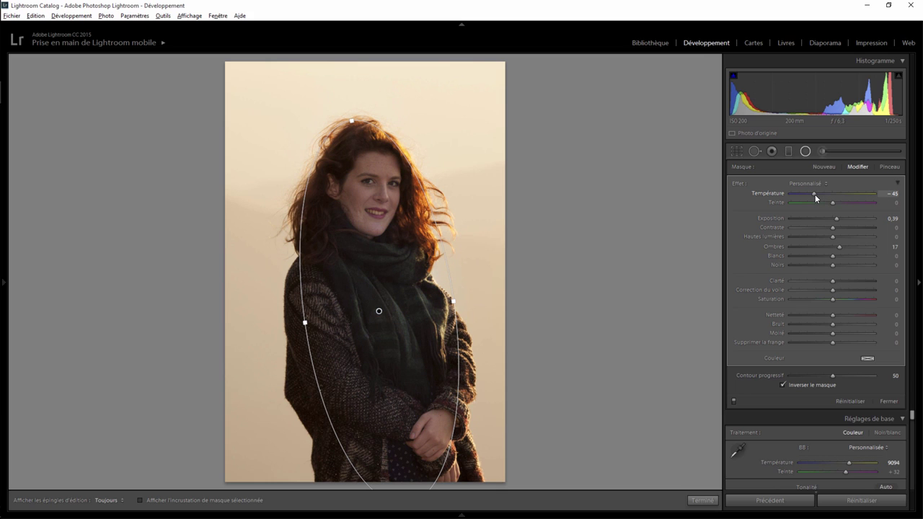
drag(816, 199, 812, 201)
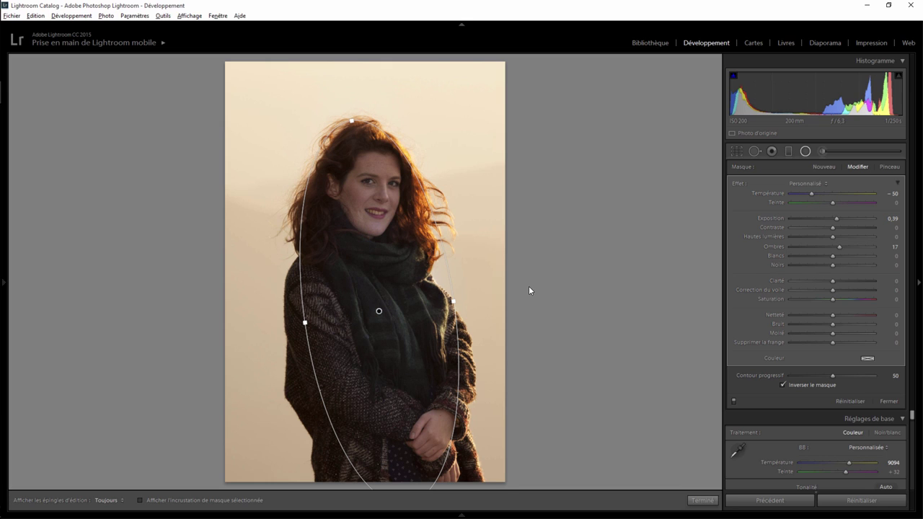
- Add a new radial filter around the face with exposure 0.53, then close the radial filters
click(823, 168)
drag(375, 193, 422, 256)
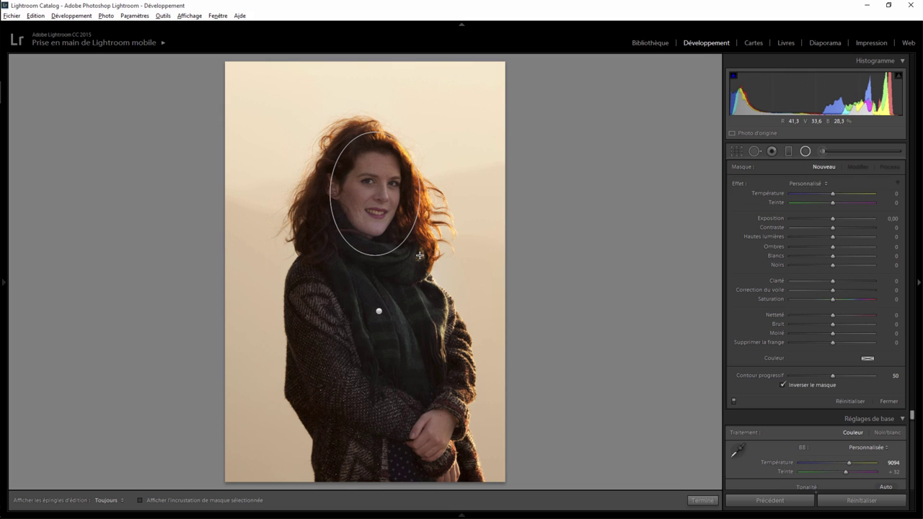
drag(374, 195, 369, 194)
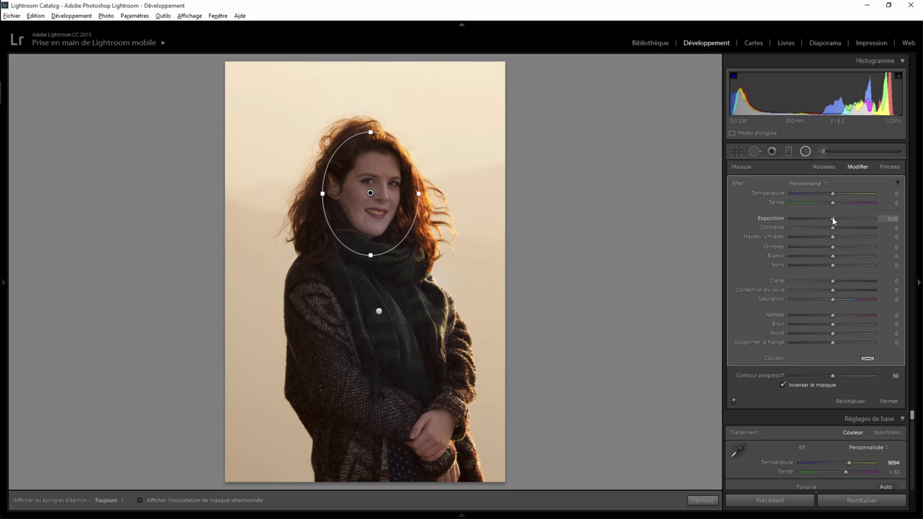
drag(833, 219, 836, 221)
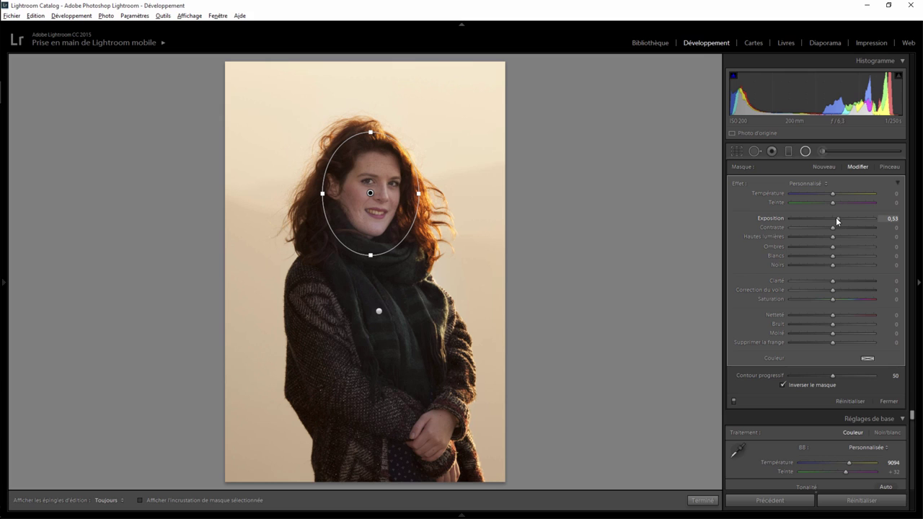
click(707, 500)
- Crop in from the bottom-right and top-left corners, shift the photo left, and apply
click(736, 152)
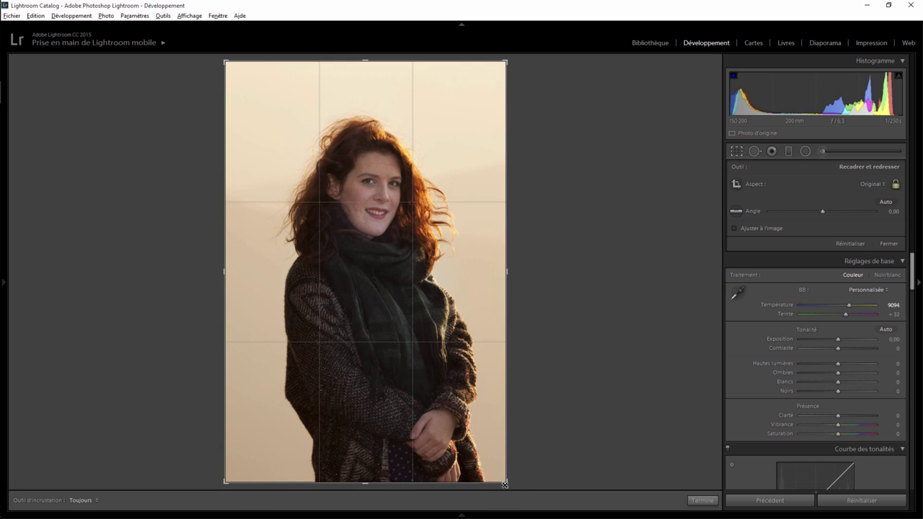
drag(506, 482, 499, 475)
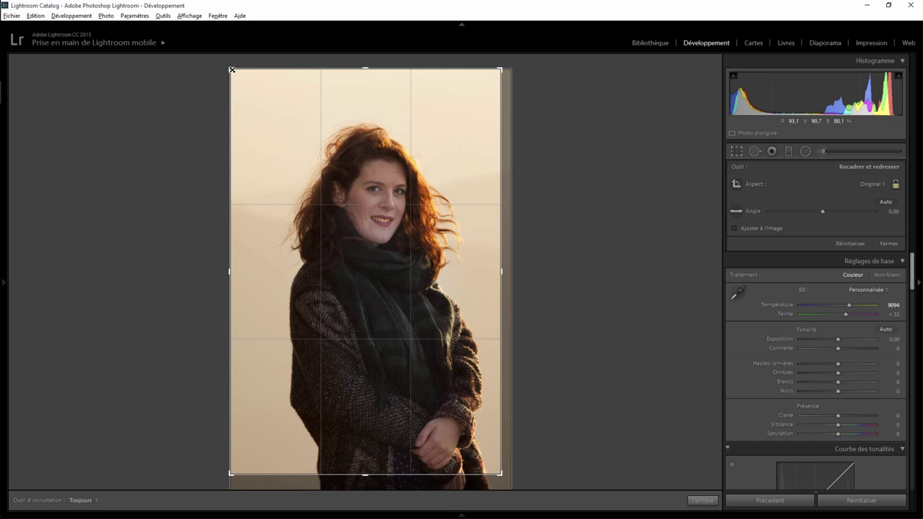
drag(232, 70, 243, 85)
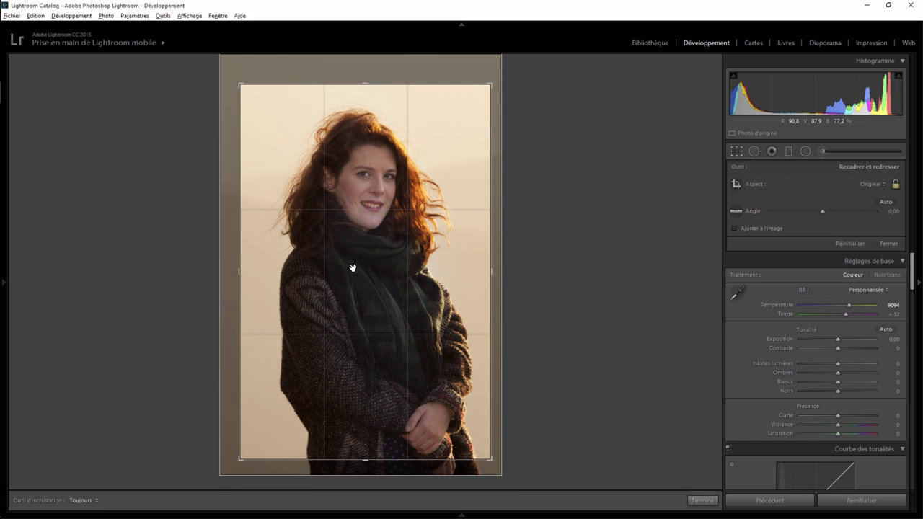
drag(358, 274, 350, 275)
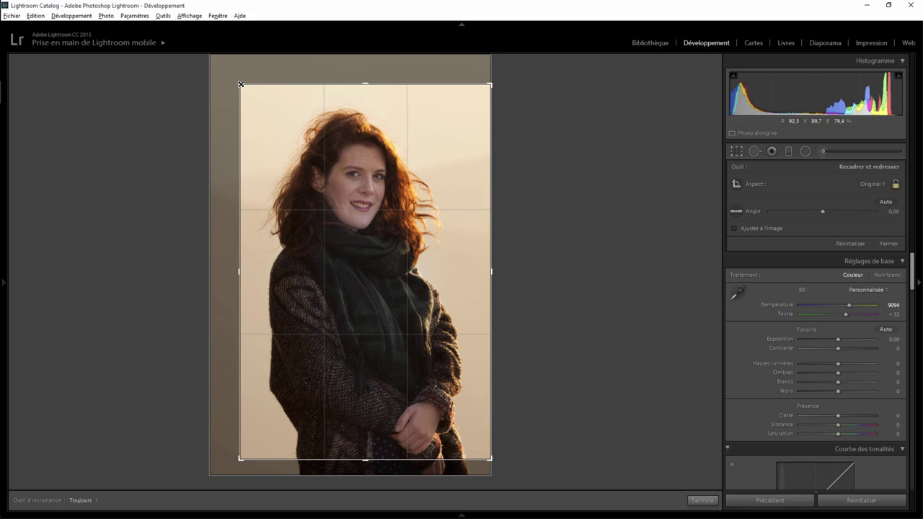
click(702, 500)
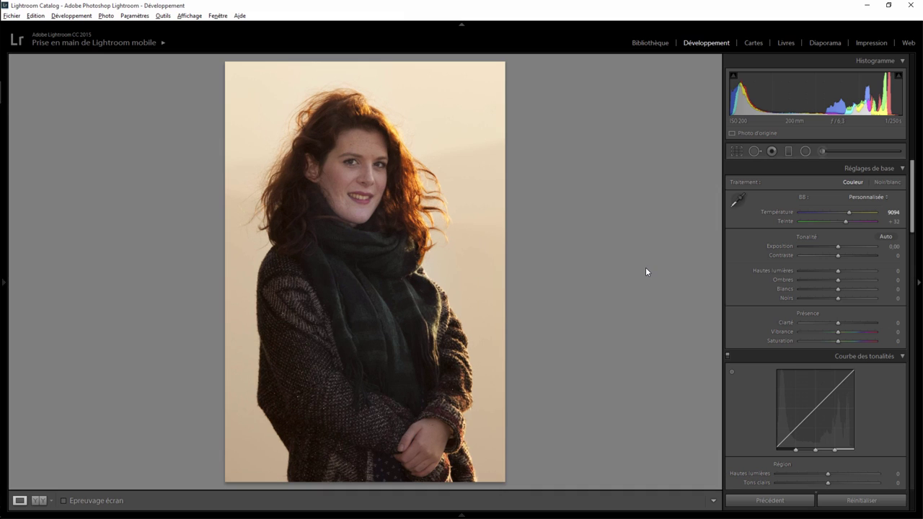